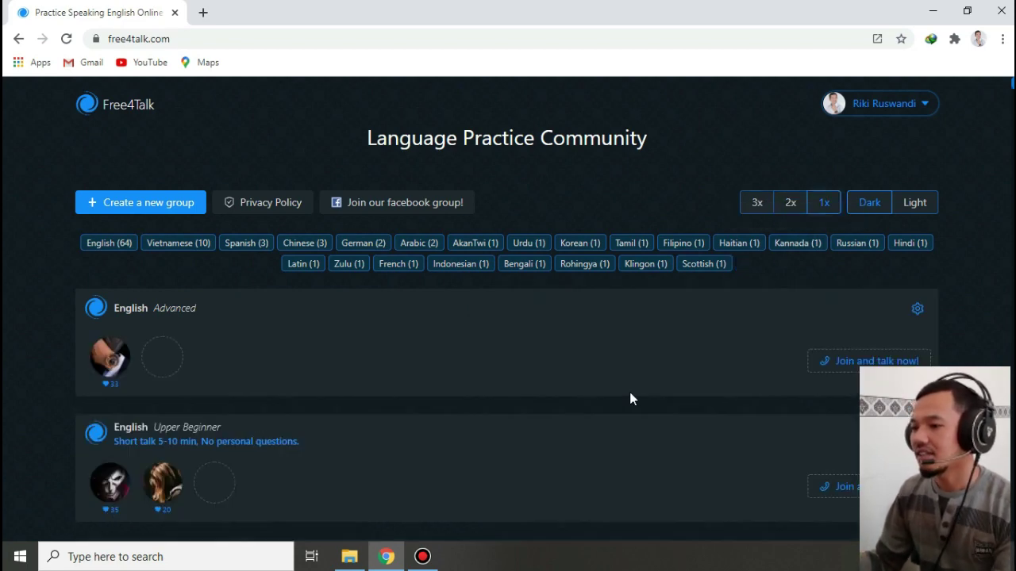
- Look over the group list and preview it in the 3x layout before returning to the 1x layout
scroll(522, 379, "down", 1)
scroll(522, 381, "down", 2)
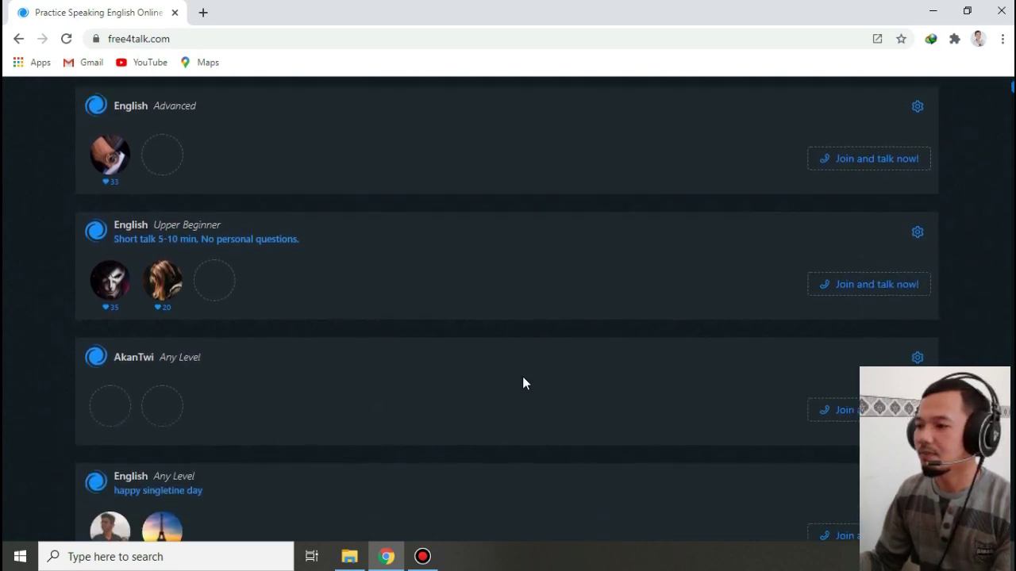
scroll(522, 381, "up", 3)
left_click(758, 204)
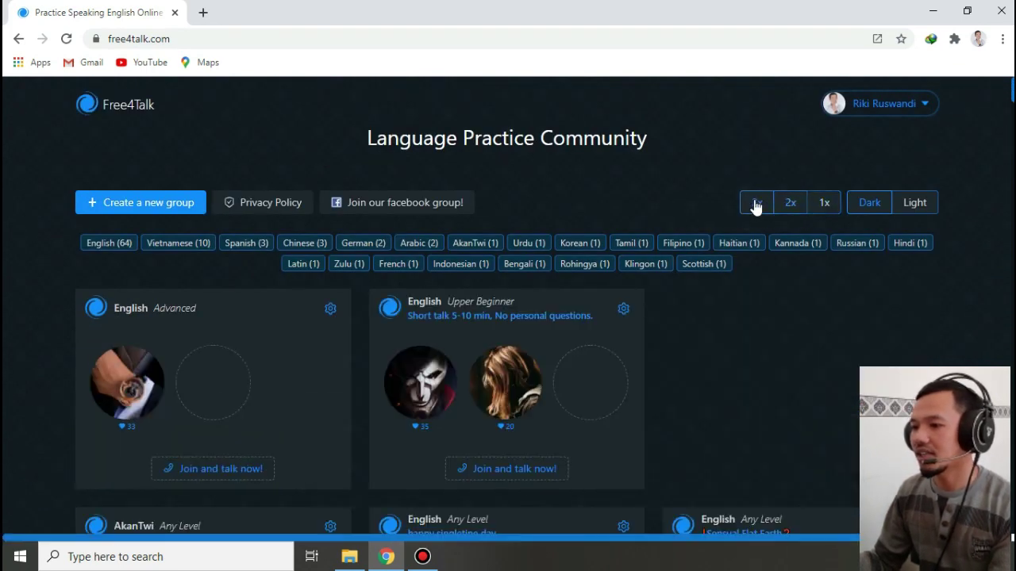
left_click(818, 205)
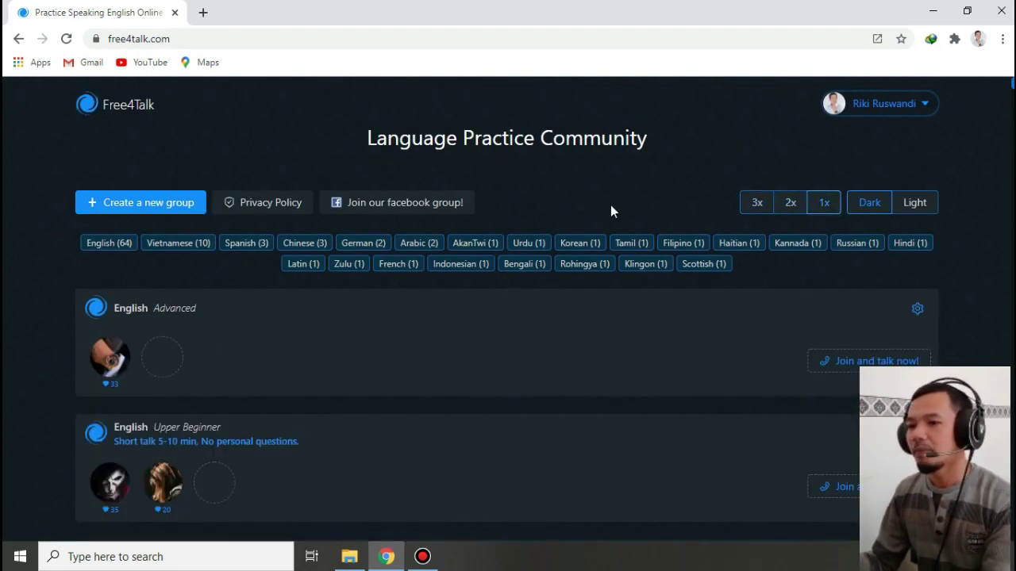
- Open the Privacy Policy page, read through its sections, and close it to return to the group list
left_click(279, 209)
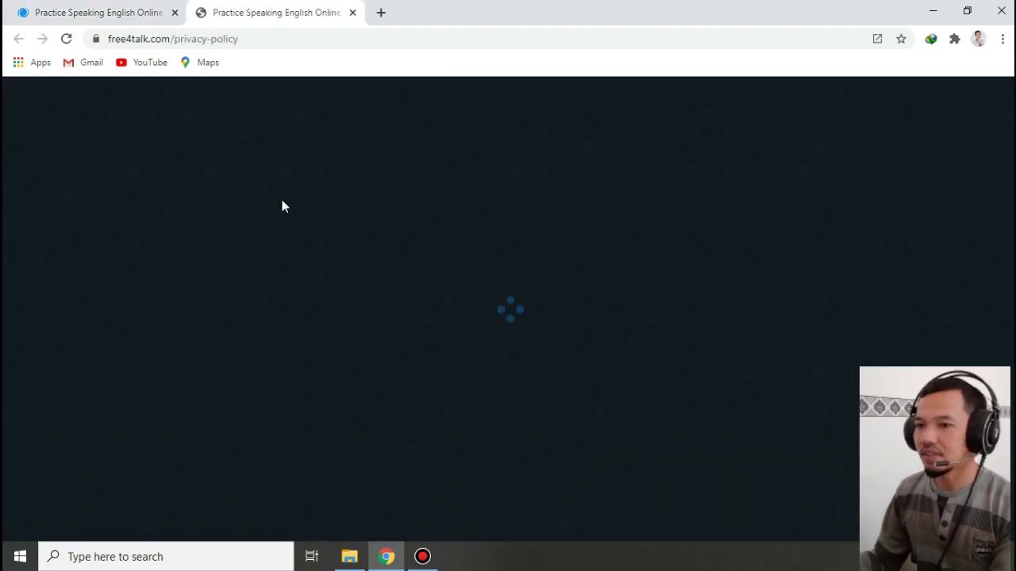
scroll(401, 201, "down", 1)
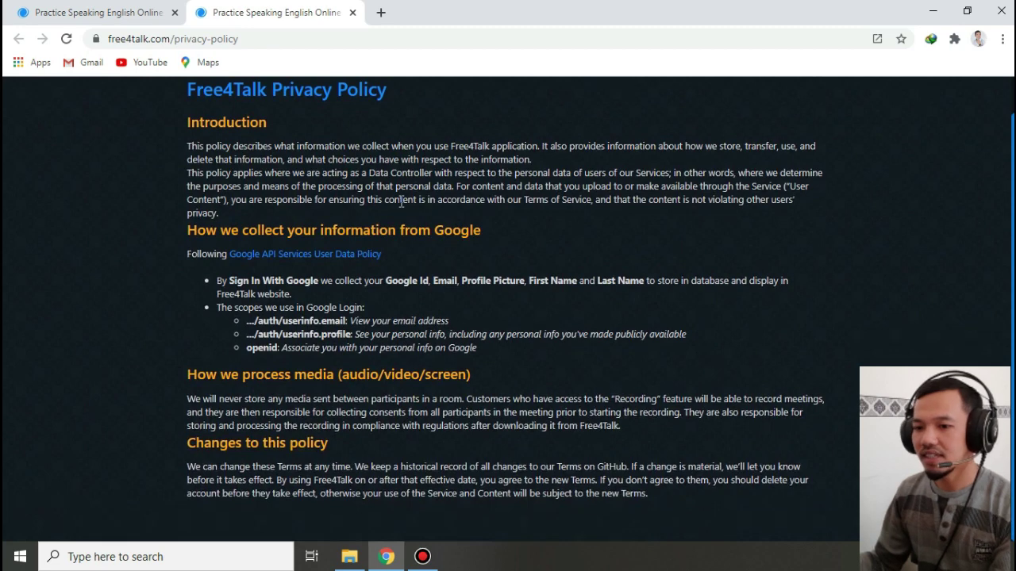
scroll(401, 201, "up", 1)
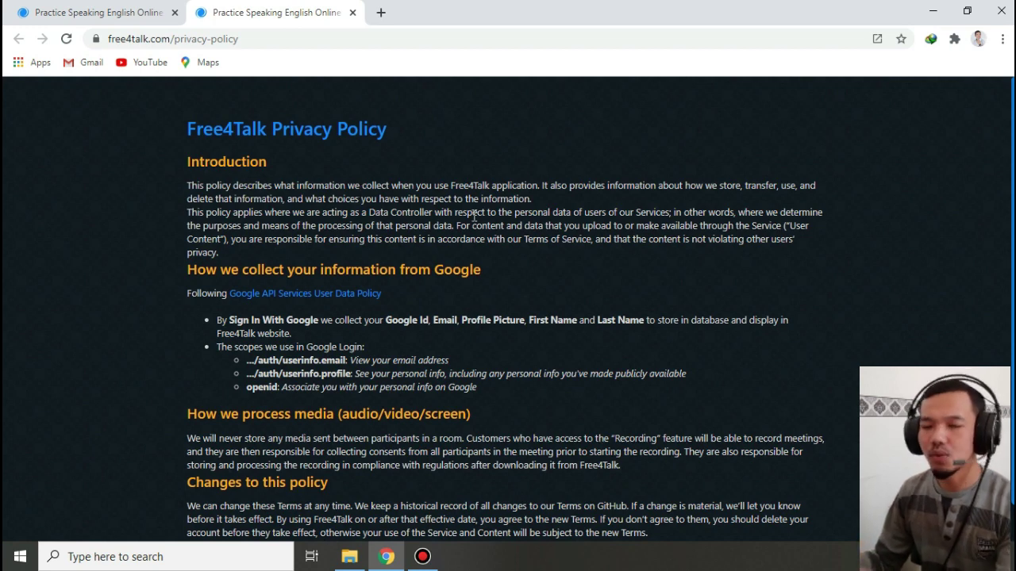
scroll(474, 216, "down", 1)
scroll(475, 220, "up", 1)
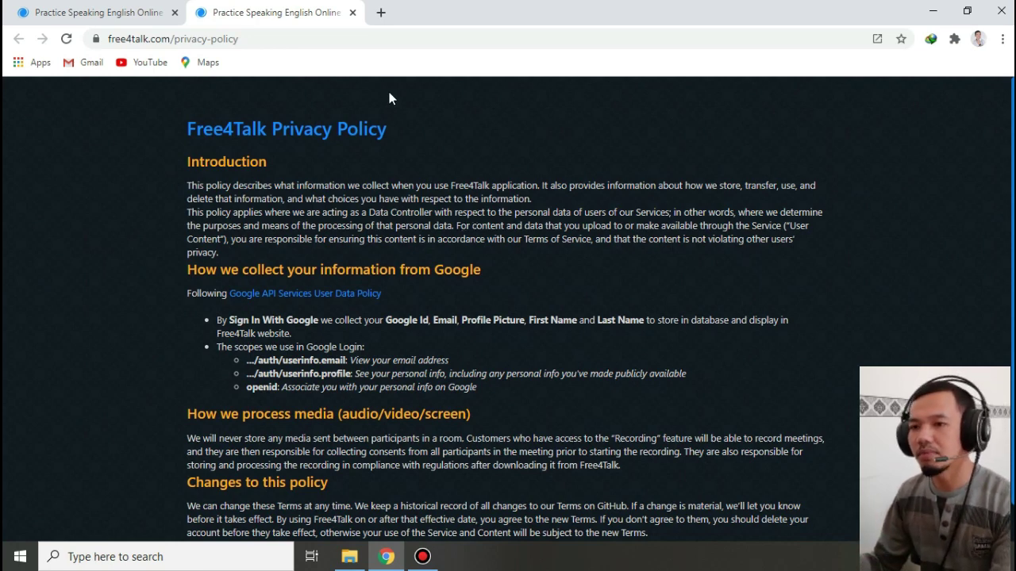
left_click(353, 13)
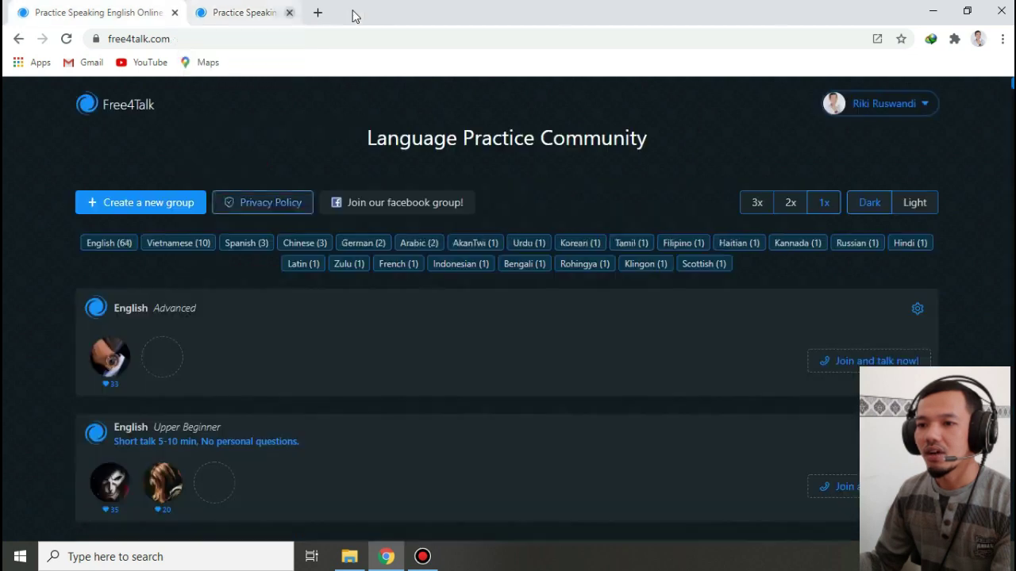
- Start creating a new group and enter "let's practice" as its topic
left_click(150, 210)
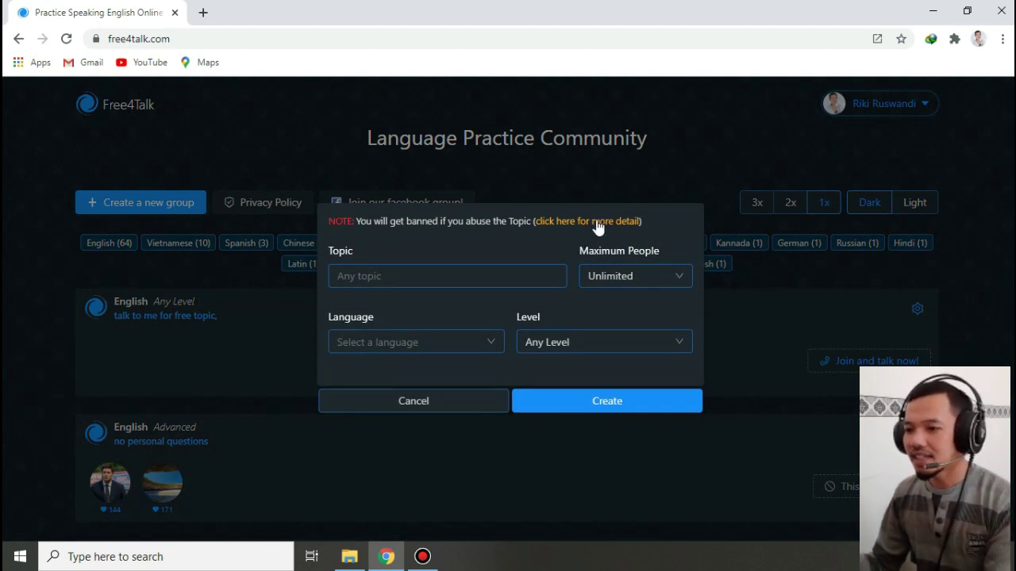
left_click(433, 280)
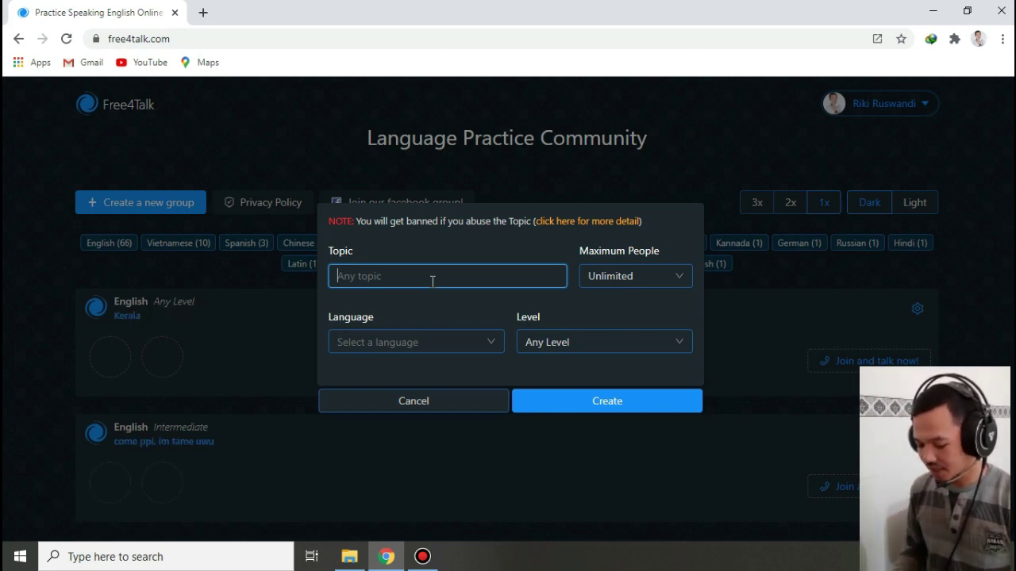
type("let")
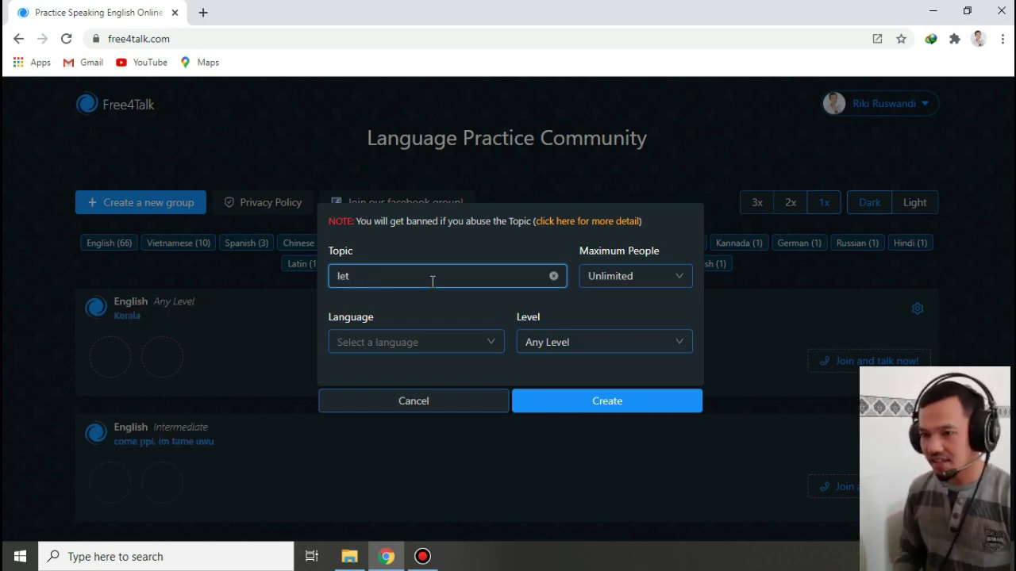
type("'s talk")
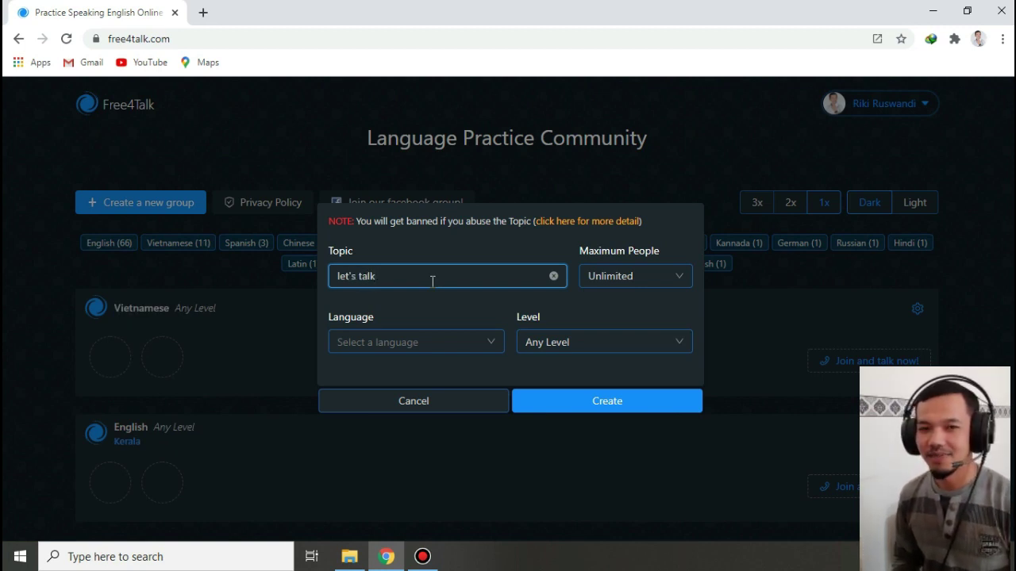
key("ctrl+shift+Left")
key("ctrl+shift+Left")
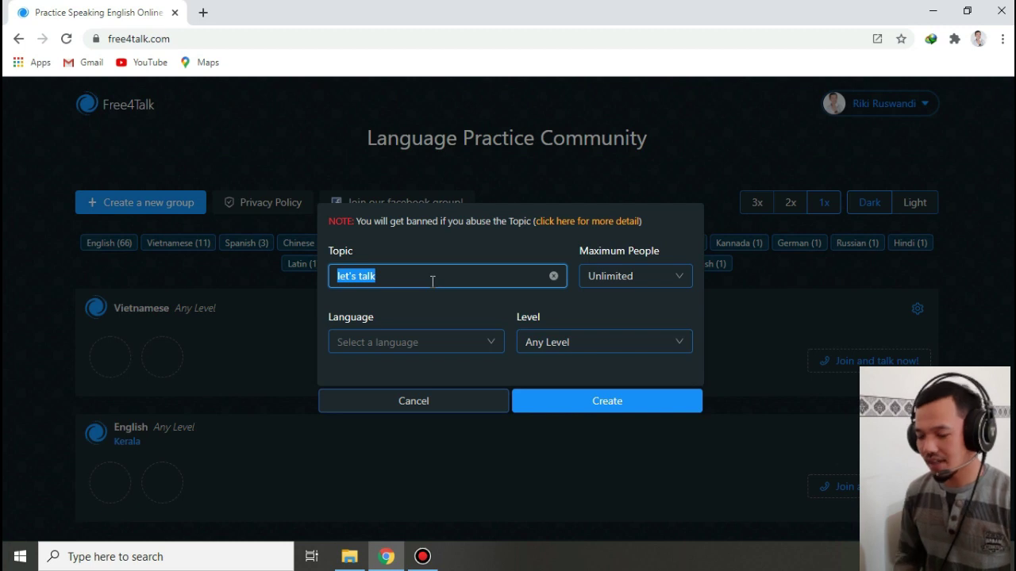
type("let's pl")
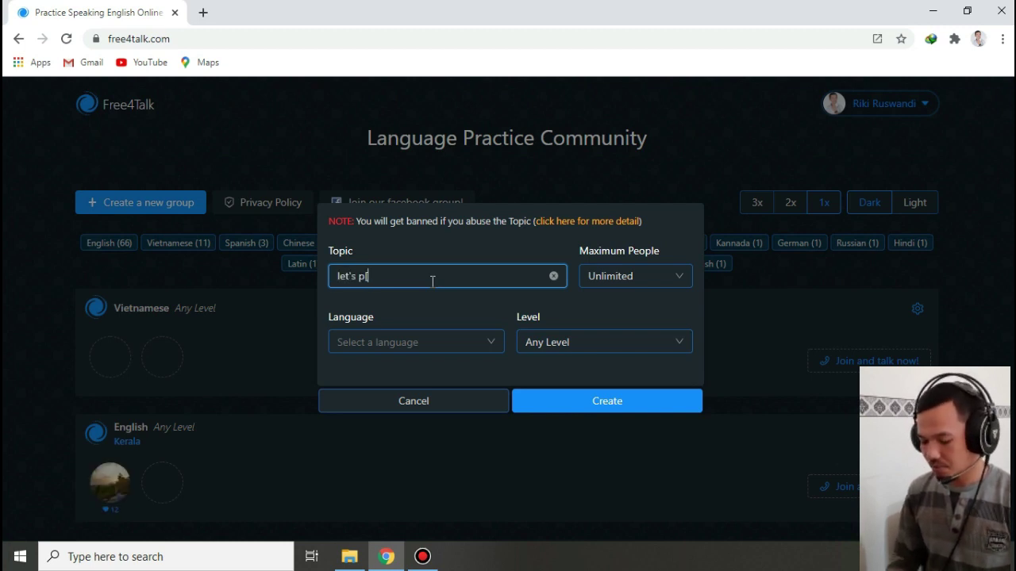
key("BackSpace")
type("racti")
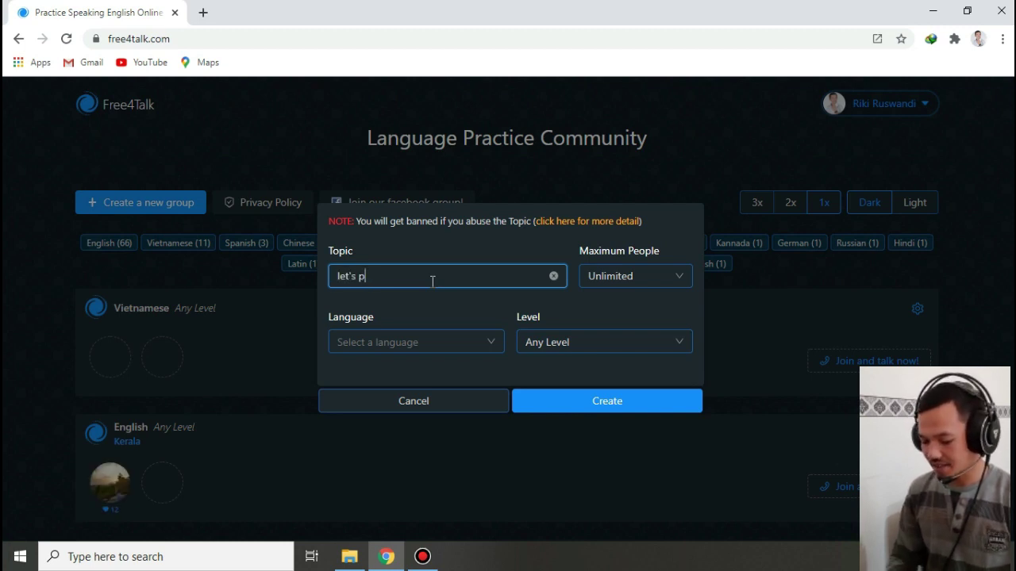
type("ce")
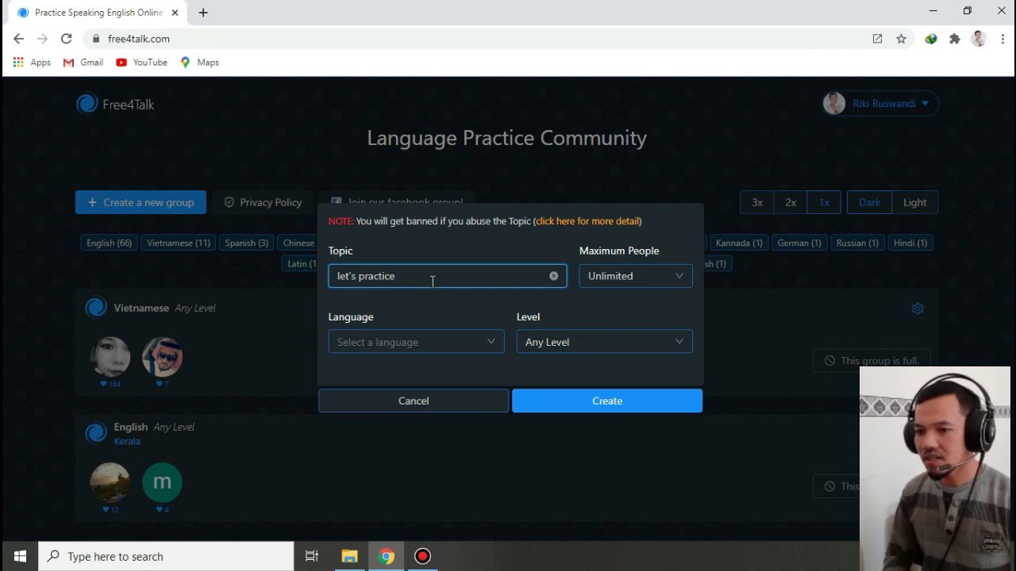
- Append "(cam on)" to the topic text and remove that addition again
type("(")
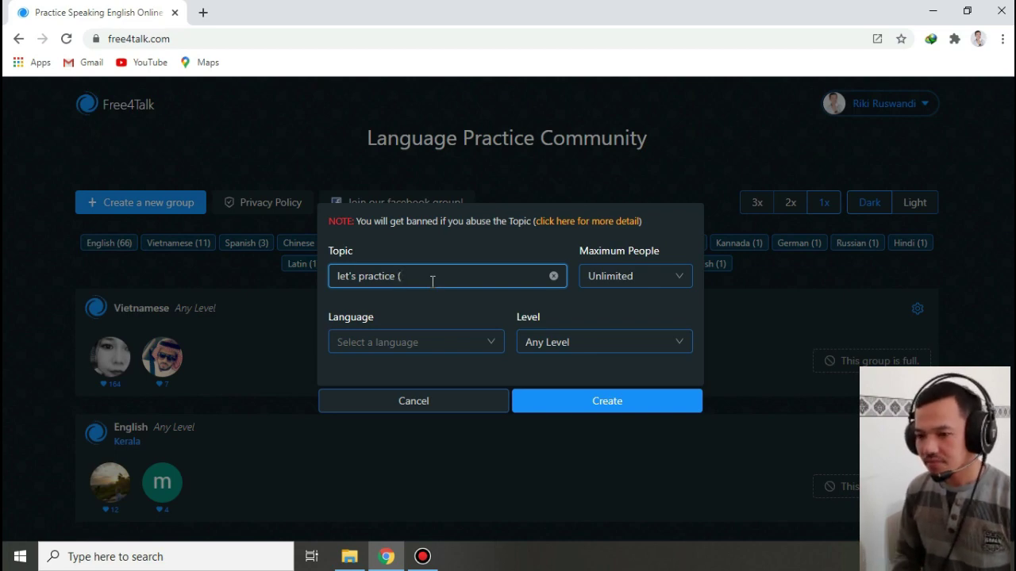
type("cam")
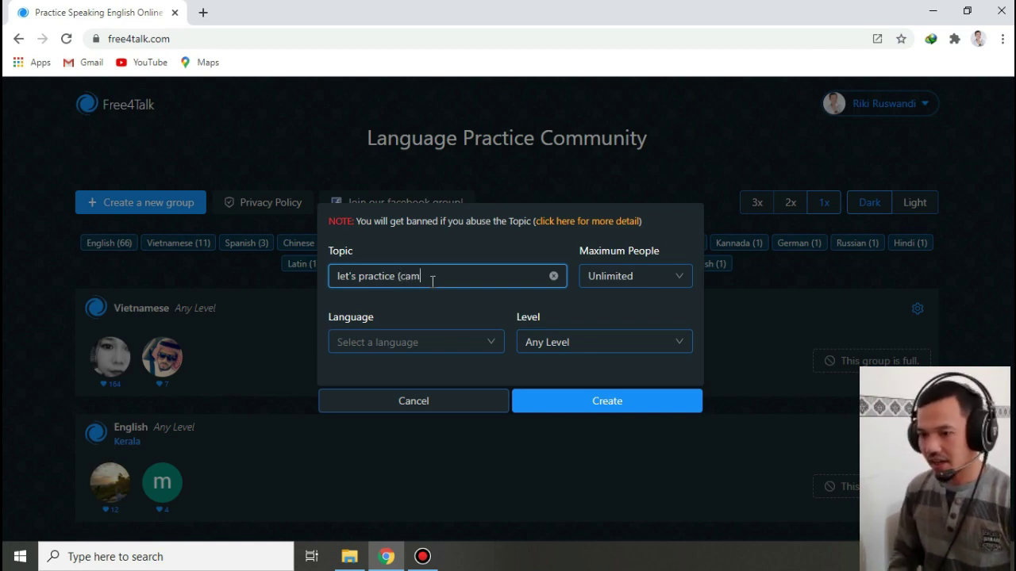
type(" on)")
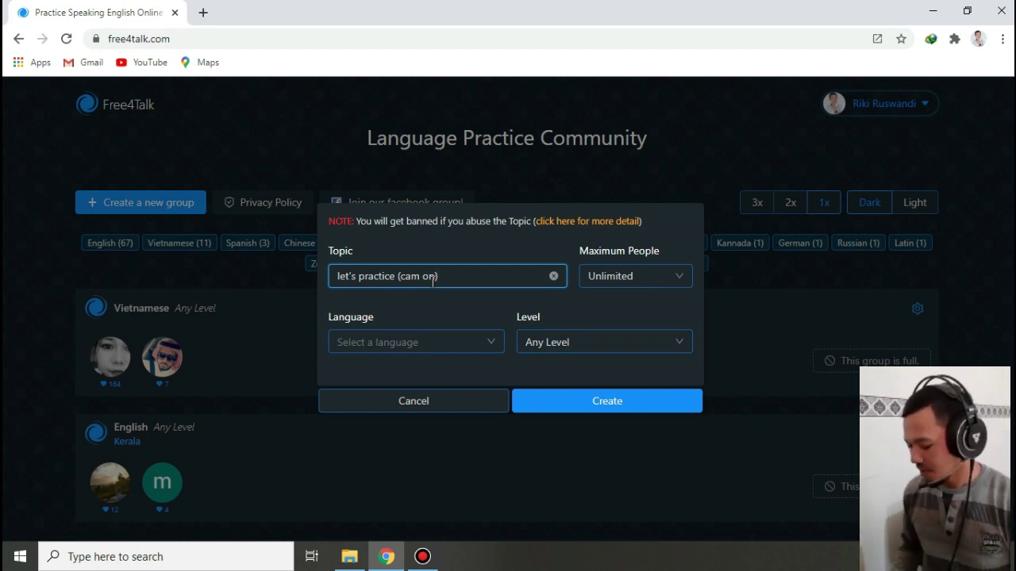
key("shift+Left")
key("shift+Left")
key("shift+Left")
key("shift+Left")
key("shift+Left")
key("shift+Left")
key("shift+Left")
key("shift+Left")
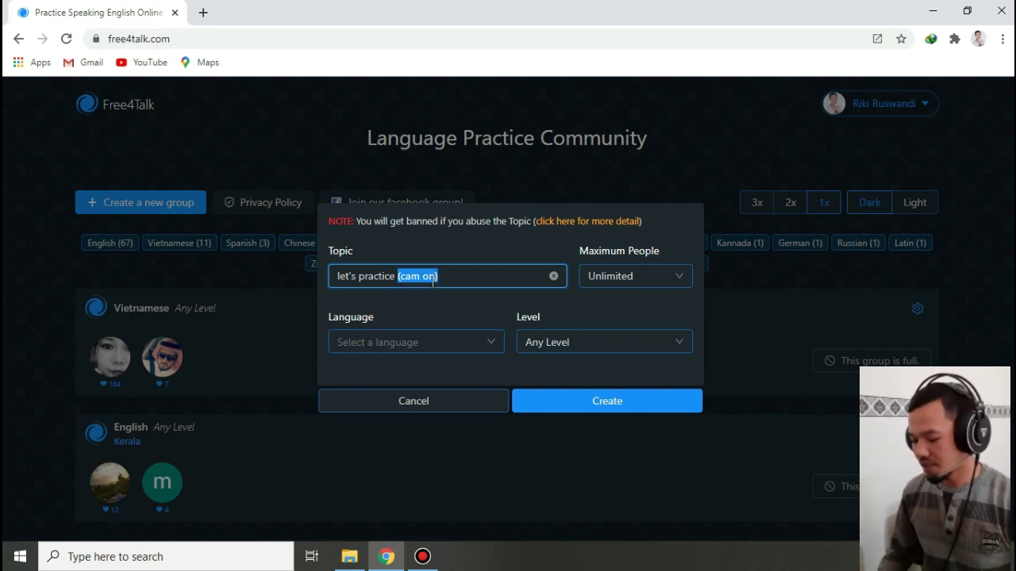
key("BackSpace")
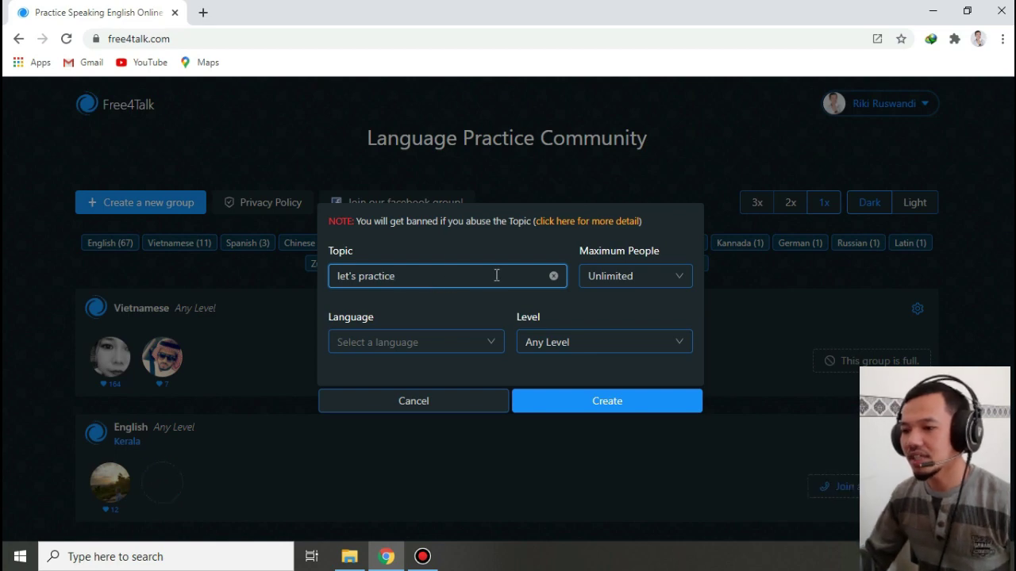
- Set the new group's maximum people to 2 and open the language choices
left_click(671, 282)
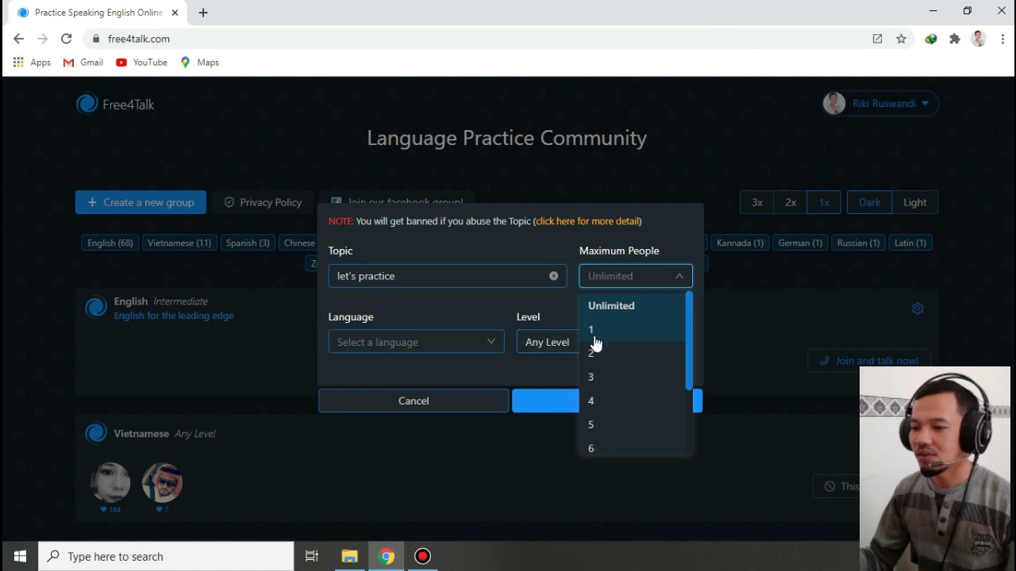
scroll(606, 422, "down", 2)
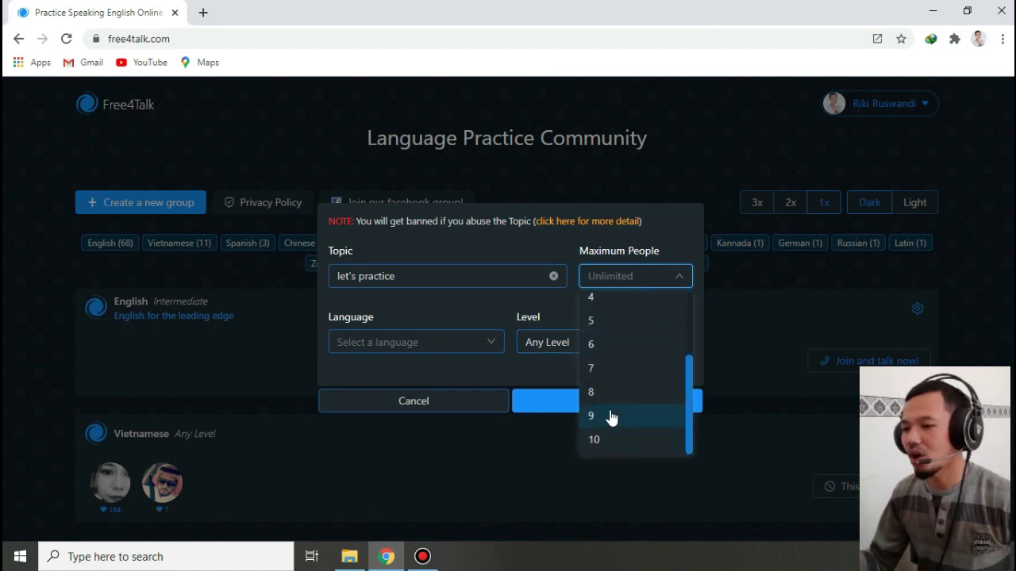
scroll(608, 415, "up", 2)
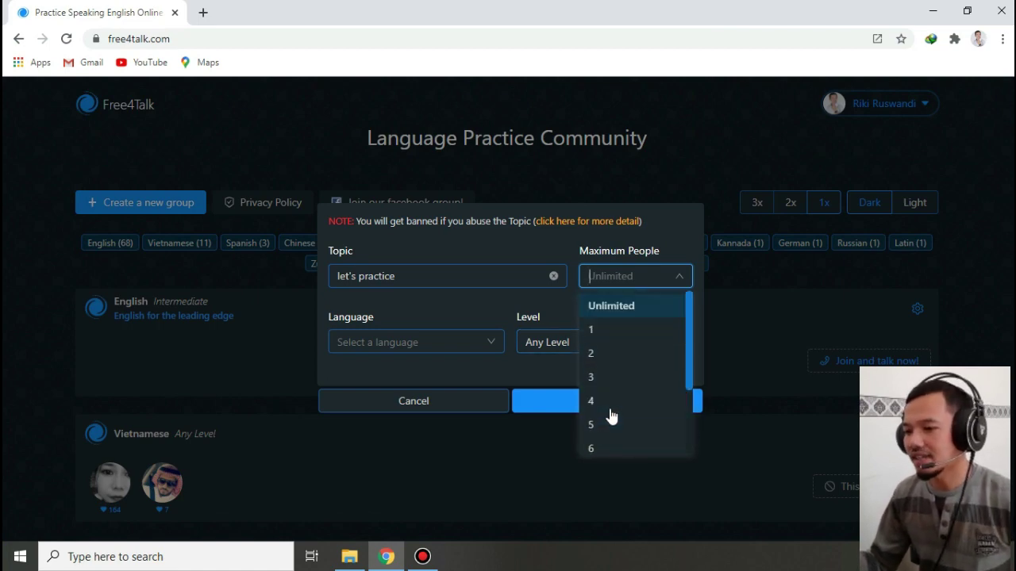
left_click(606, 353)
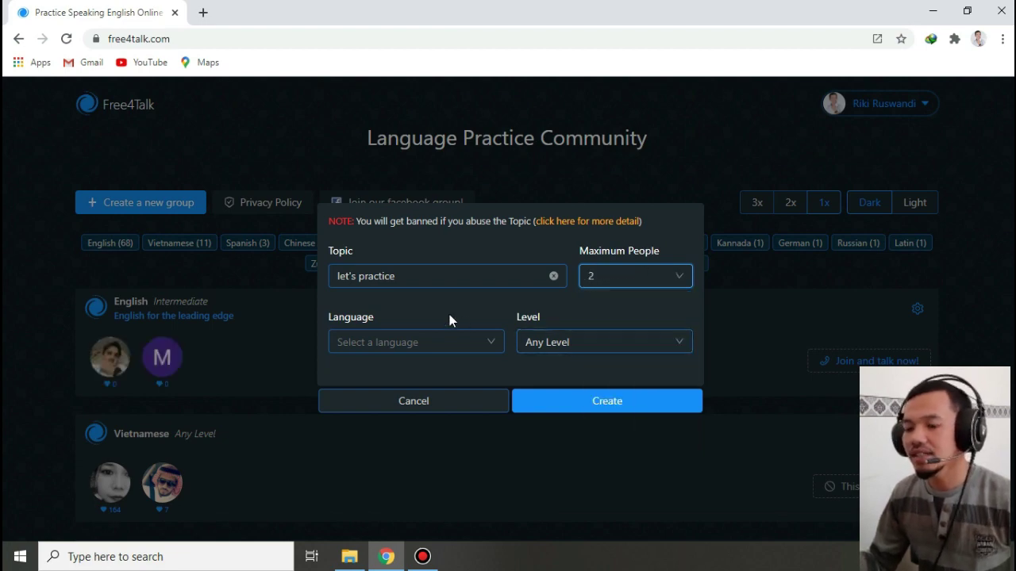
left_click(490, 347)
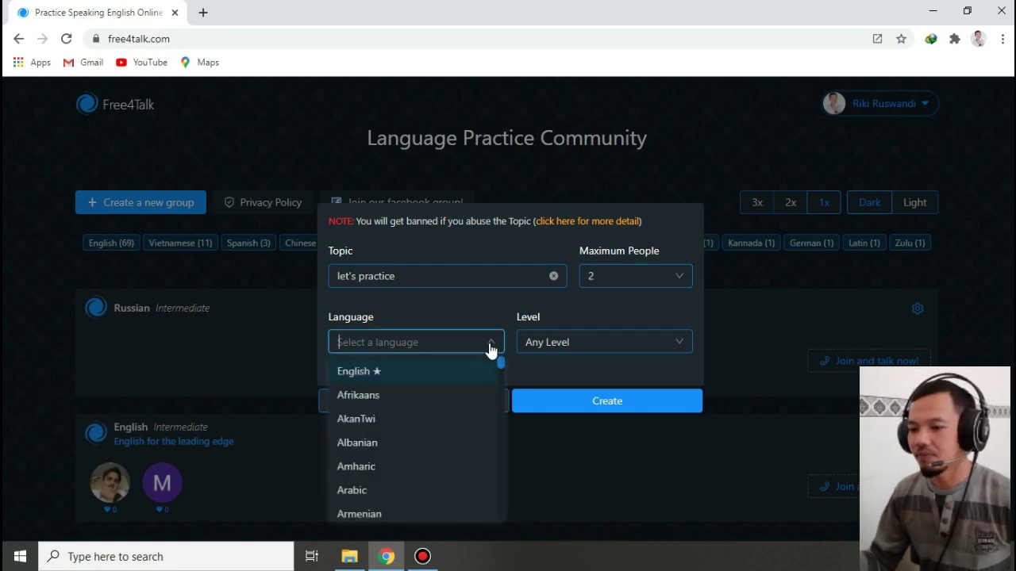
- Search the language choices for "rusia" and clear the search text
type("rusia")
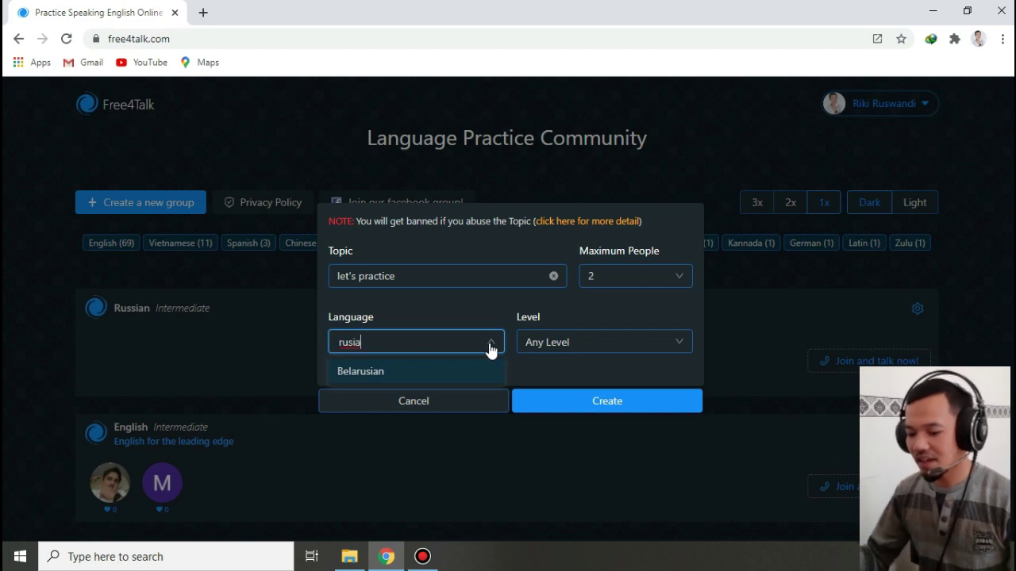
key("BackSpace")
key("BackSpace")
key("BackSpace")
key("BackSpace")
key("BackSpace")
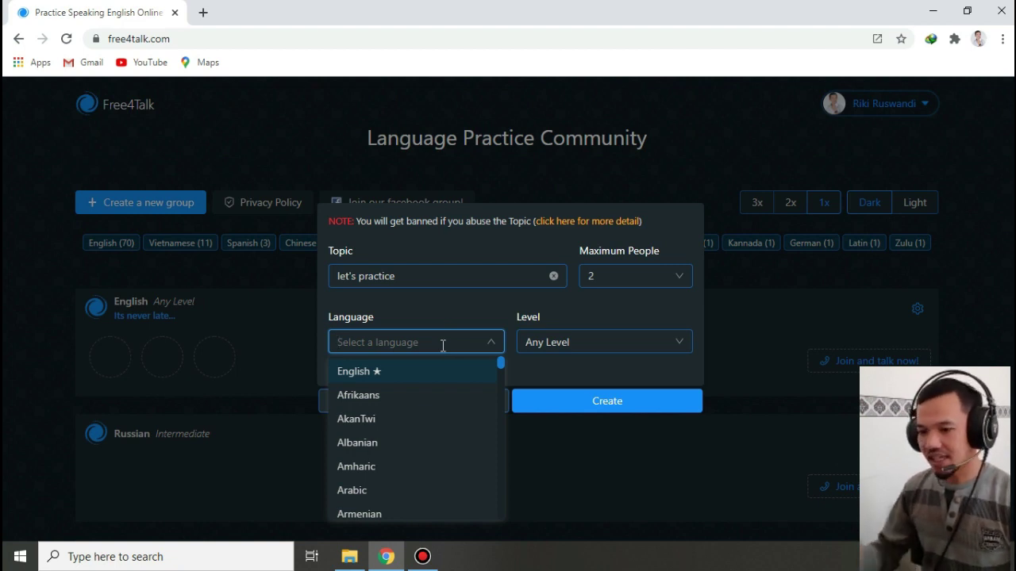
- Set the group's language to English and its level to Beginner
left_click(401, 369)
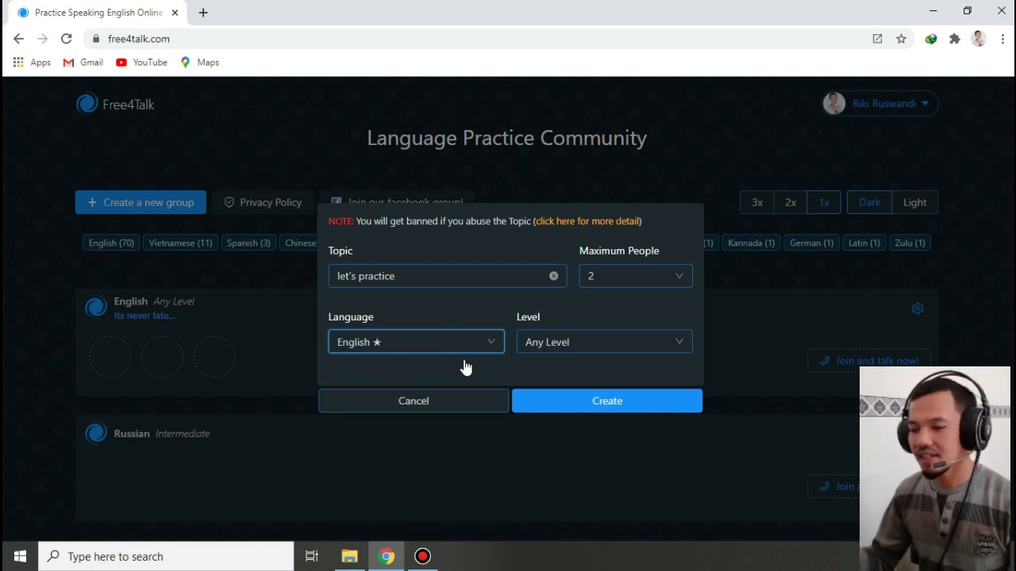
left_click(690, 352)
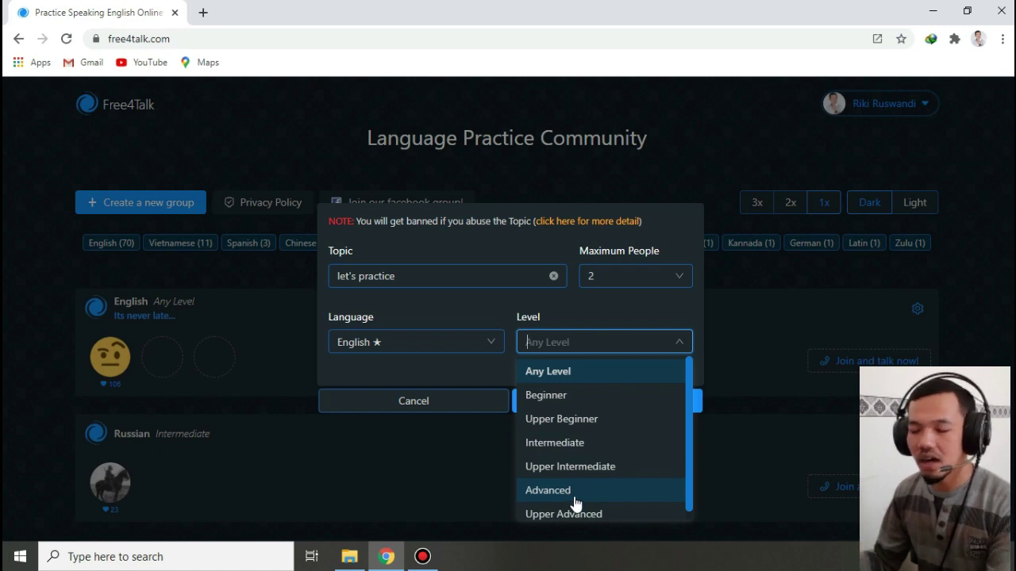
scroll(574, 500, "down", 1)
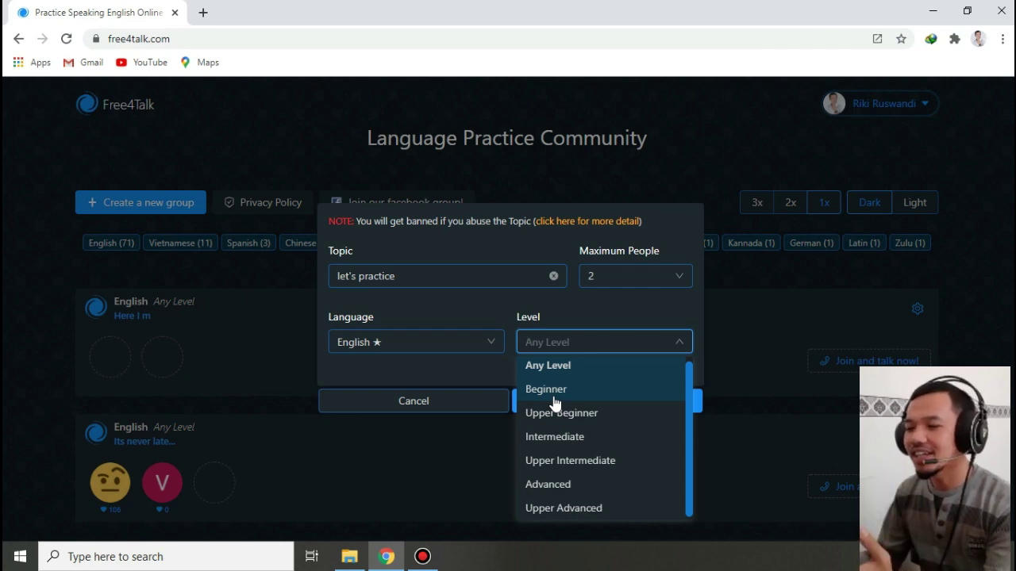
left_click(553, 397)
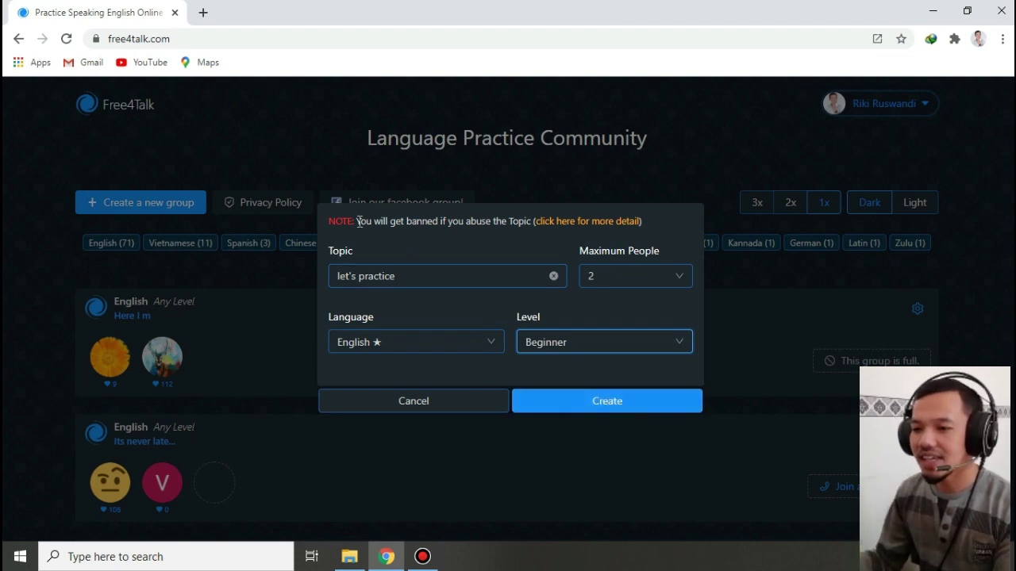
- Highlight the note about abusing the topic and the entered topic text
left_click_drag(328, 220, 696, 226)
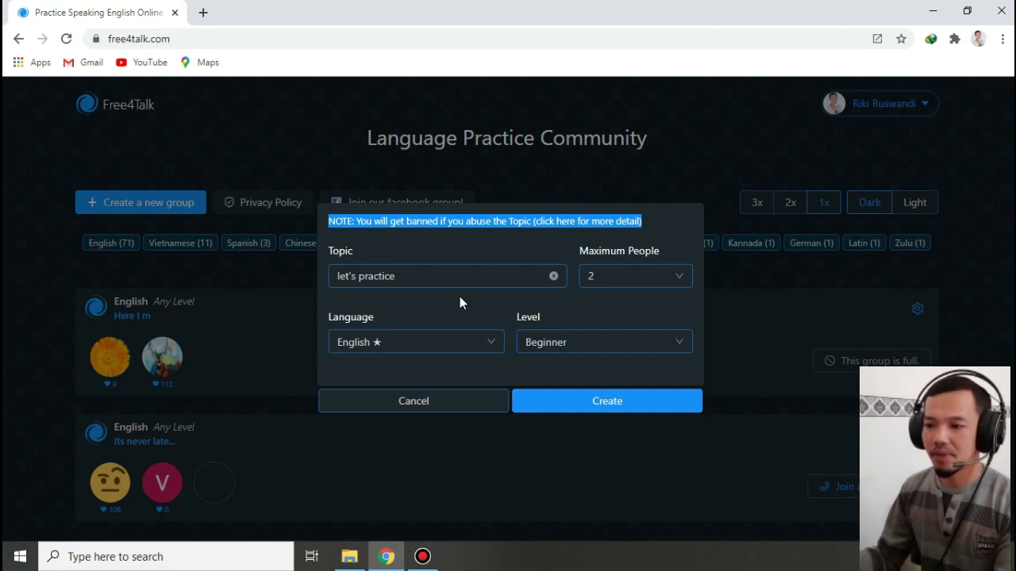
left_click(668, 230)
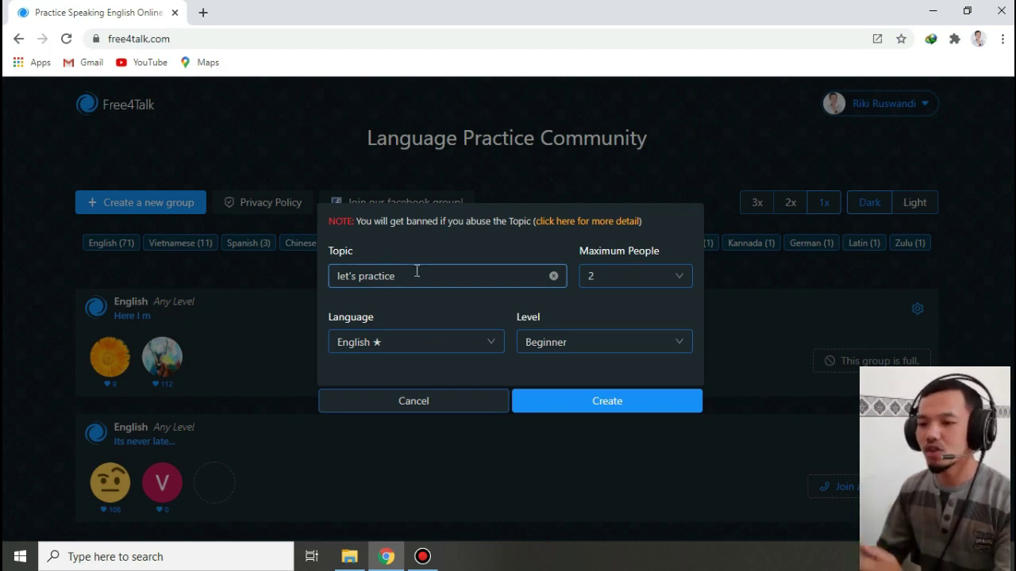
left_click_drag(416, 276, 277, 266)
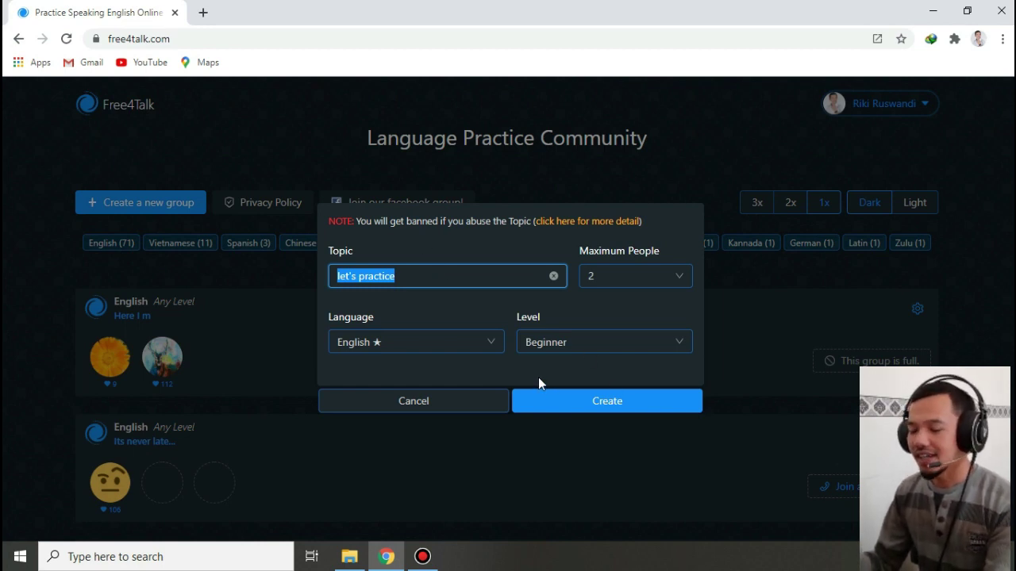
- Create the "let's practice" group with the chosen settings and check its entry in the group list
left_click(575, 413)
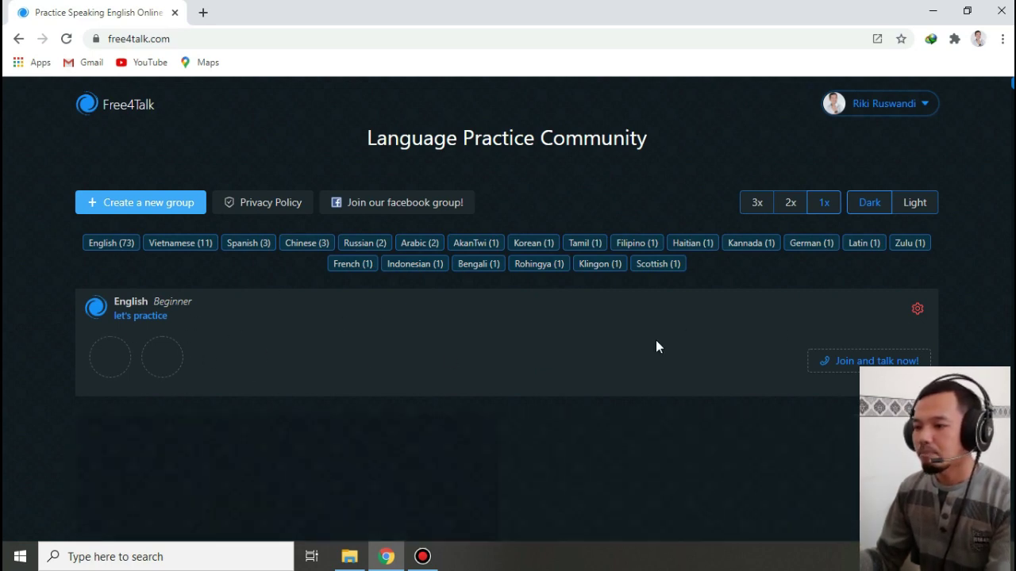
scroll(499, 327, "down", 1)
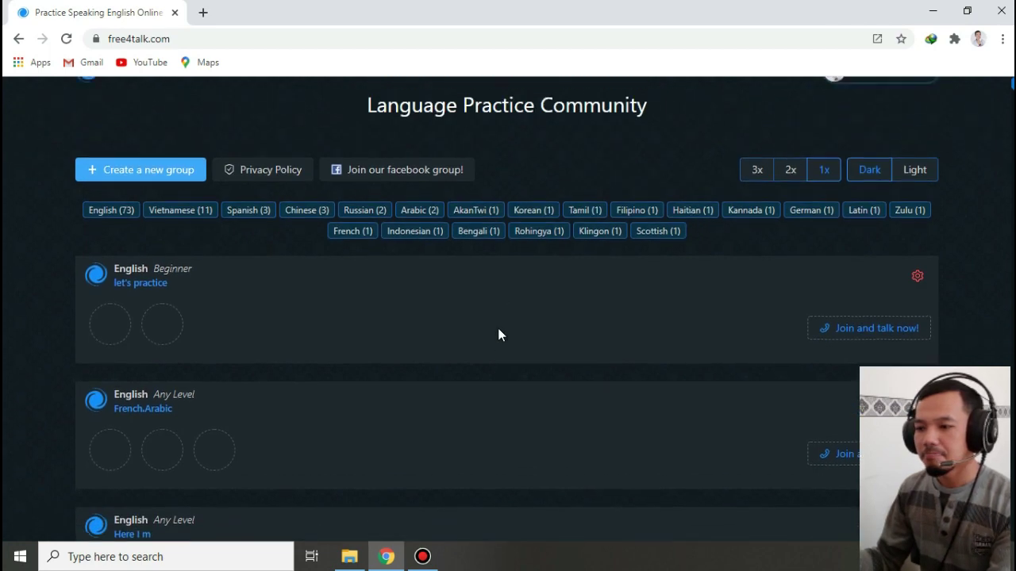
scroll(498, 327, "up", 1)
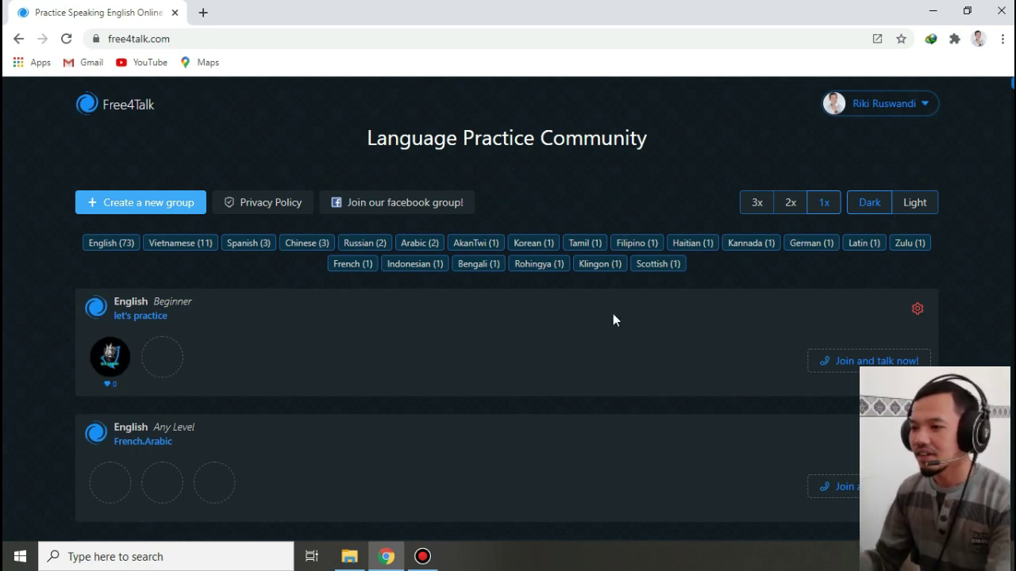
- Join the new "let's practice" English Beginner group and start the session in its room
scroll(613, 316, "down", 5)
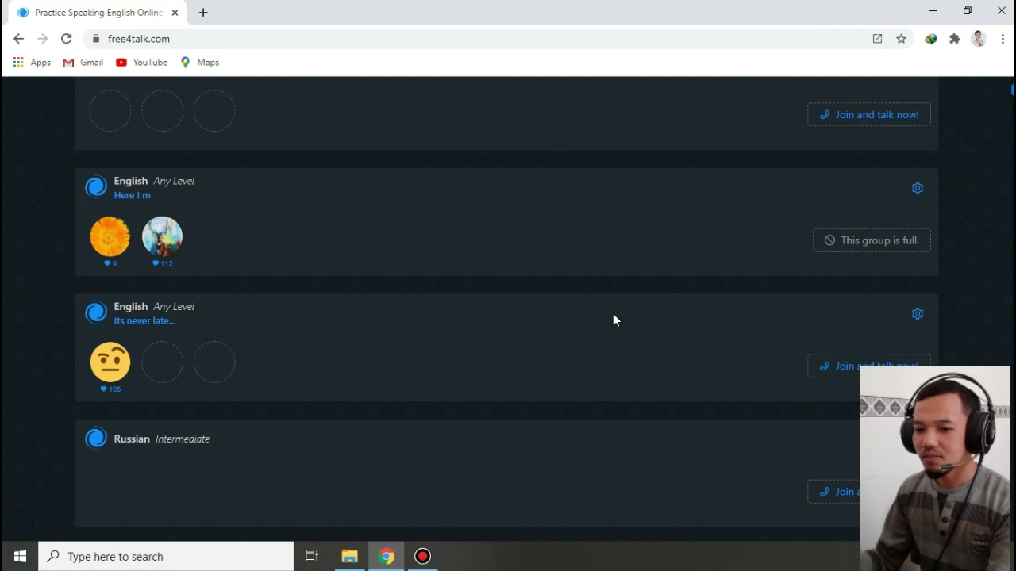
scroll(612, 317, "up", 6)
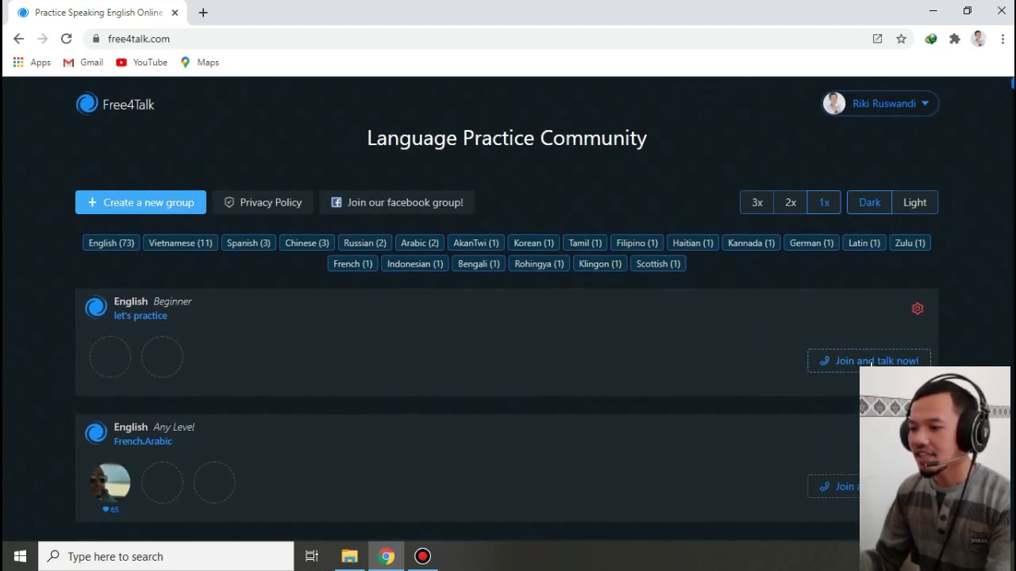
left_click(871, 362)
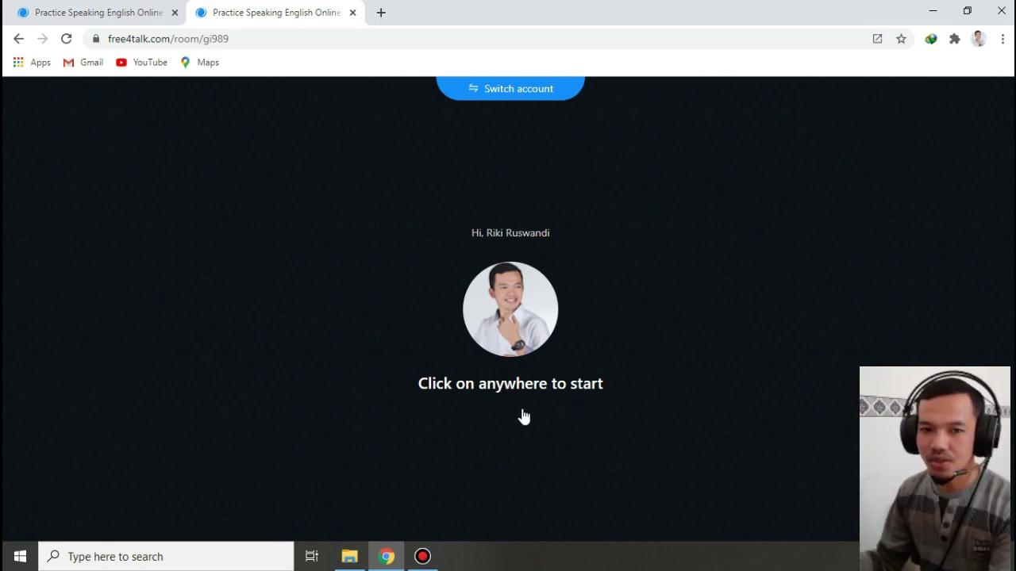
left_click(426, 385)
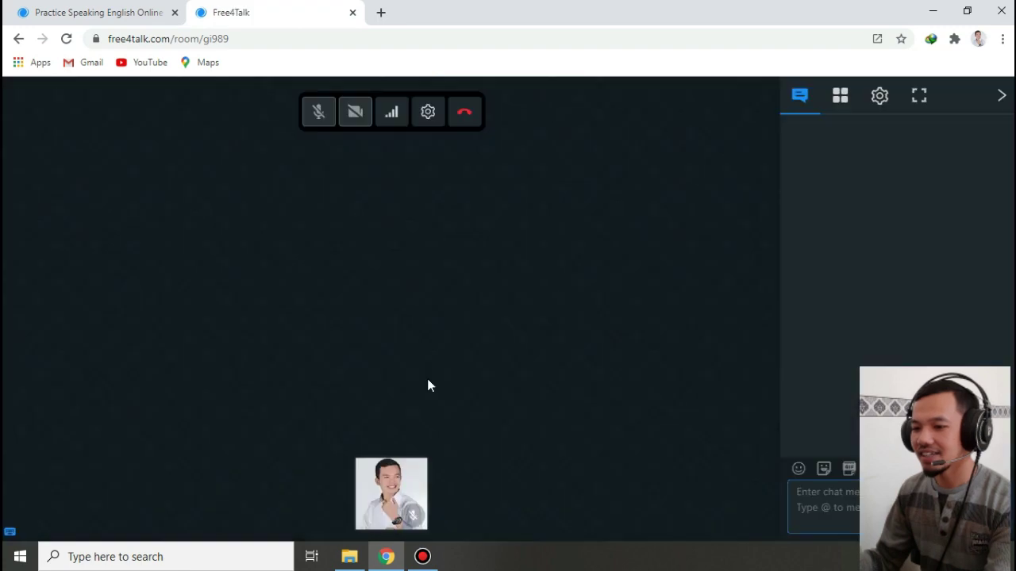